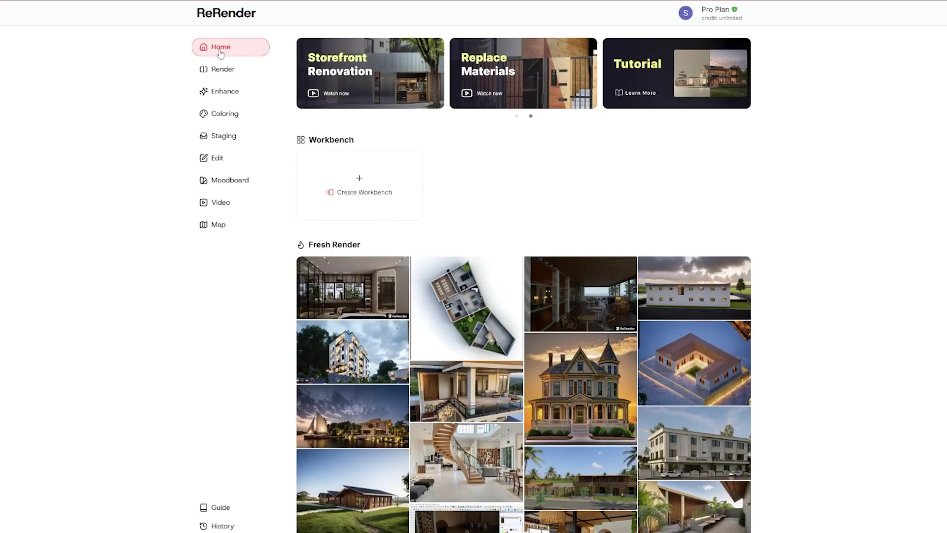
scroll(336, 204, down, 1)
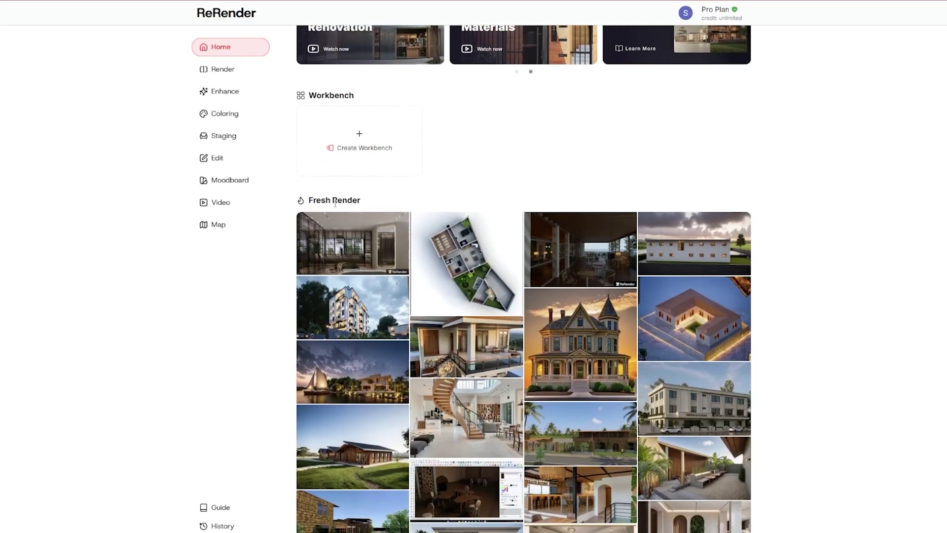
scroll(782, 275, down, 6)
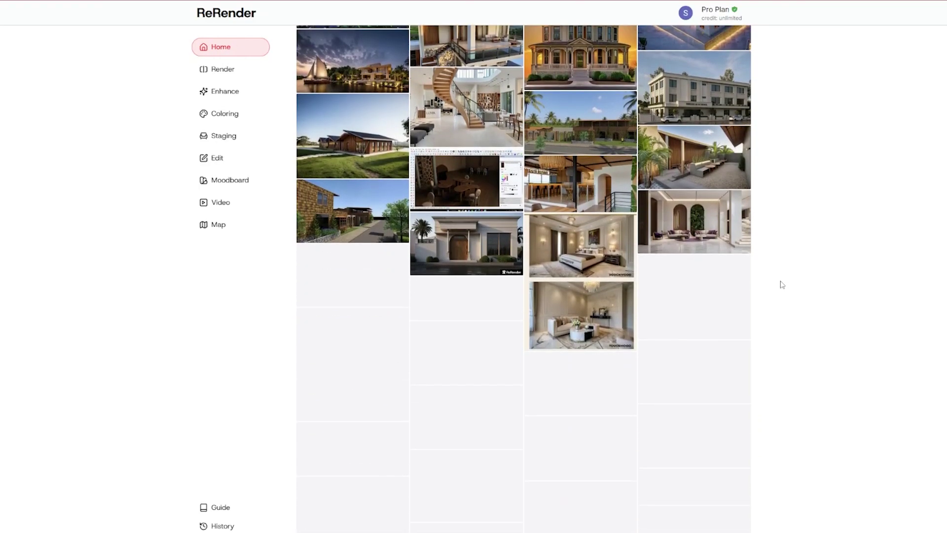
scroll(781, 283, down, 3)
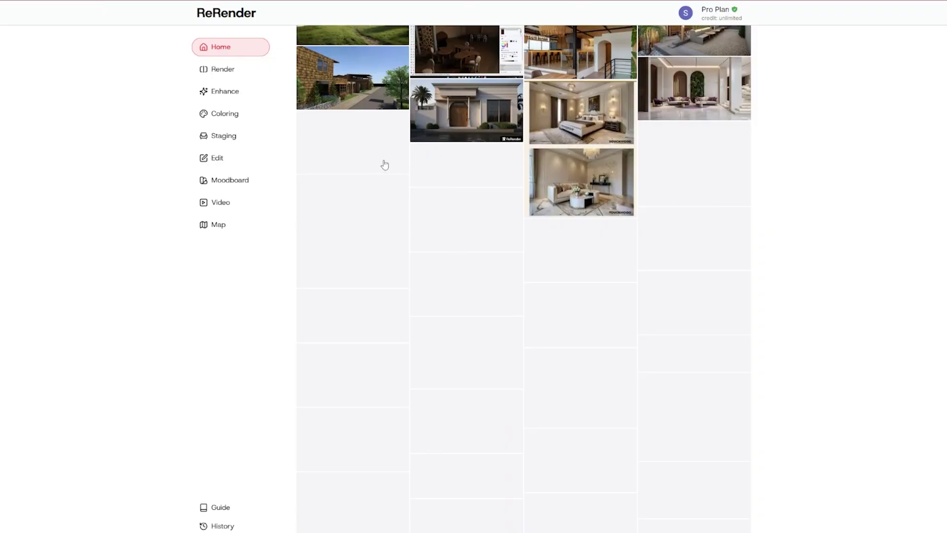
key(F5)
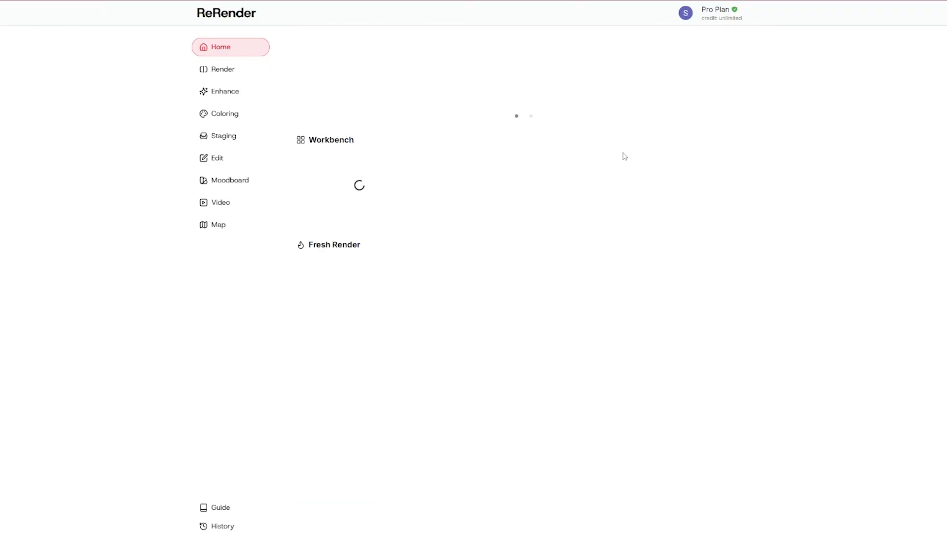
scroll(801, 253, down, 5)
scroll(800, 251, down, 9)
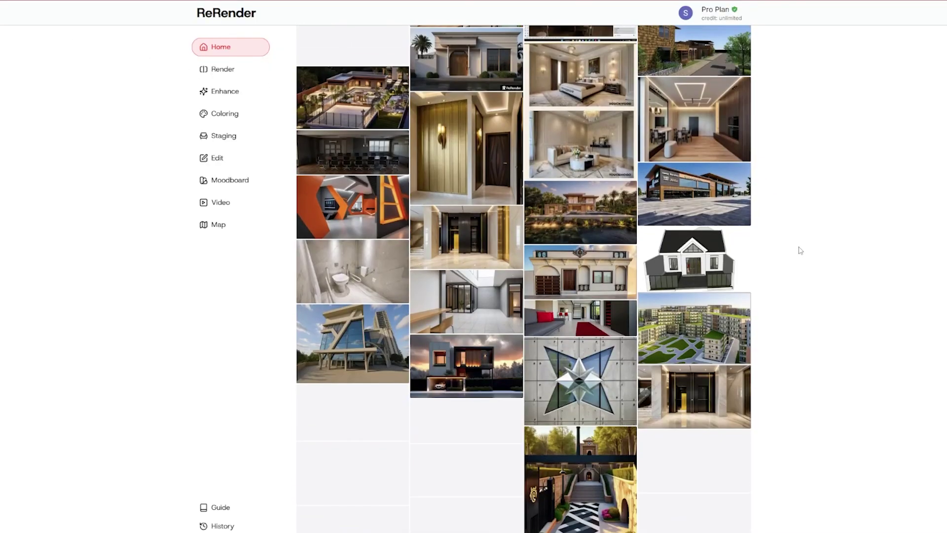
scroll(801, 260, down, 5)
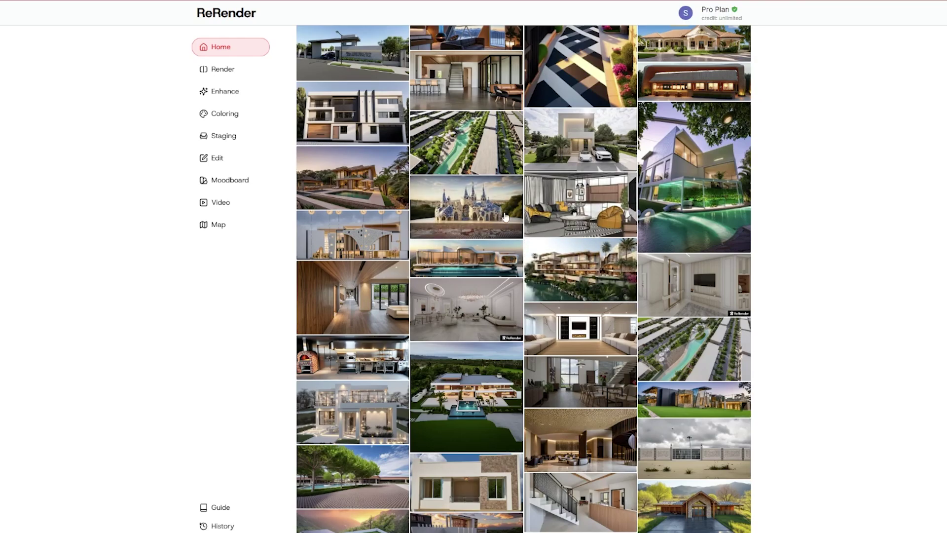
Open the castle render to compare the white cathedral model with its 4104×2304 mosaic-tiled render.
click(475, 211)
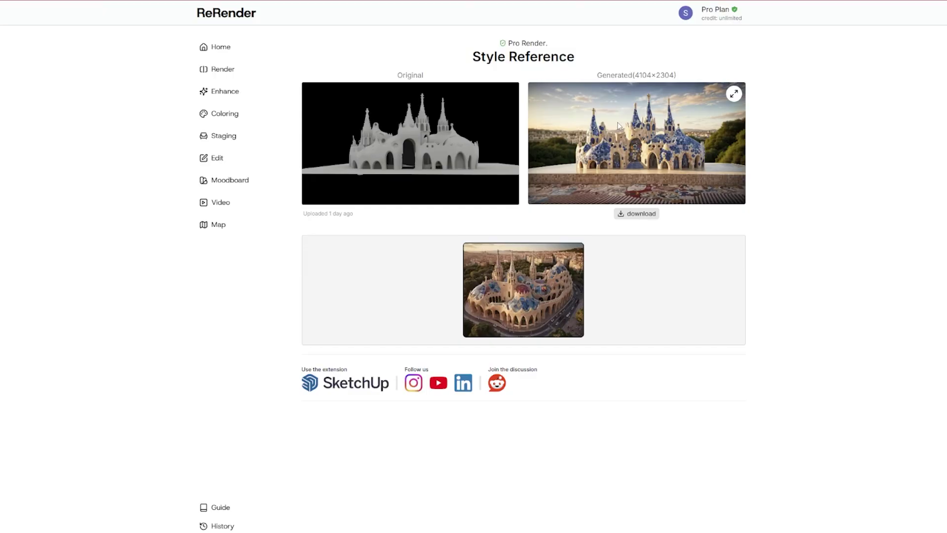
Go back to the Home dashboard and scroll down through the Fresh Render gallery, then back up.
click(218, 48)
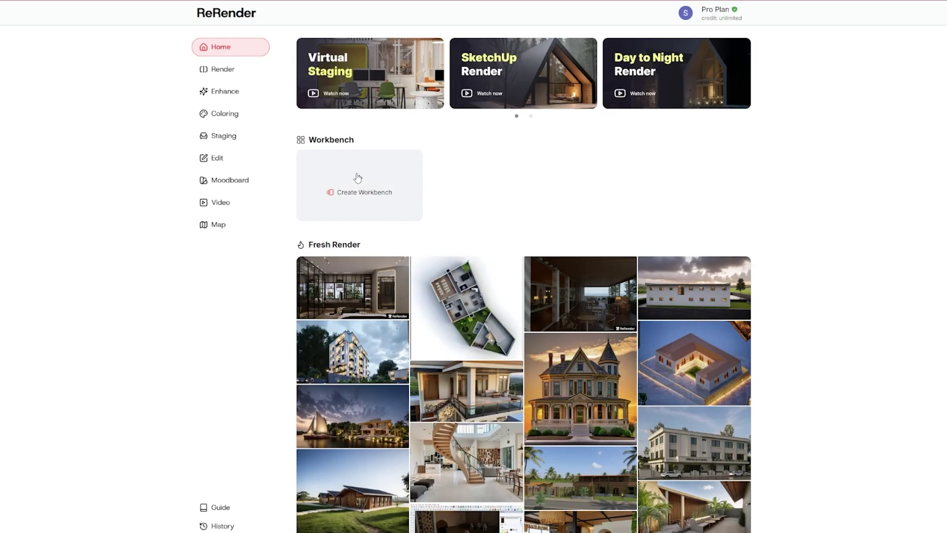
scroll(795, 261, down, 5)
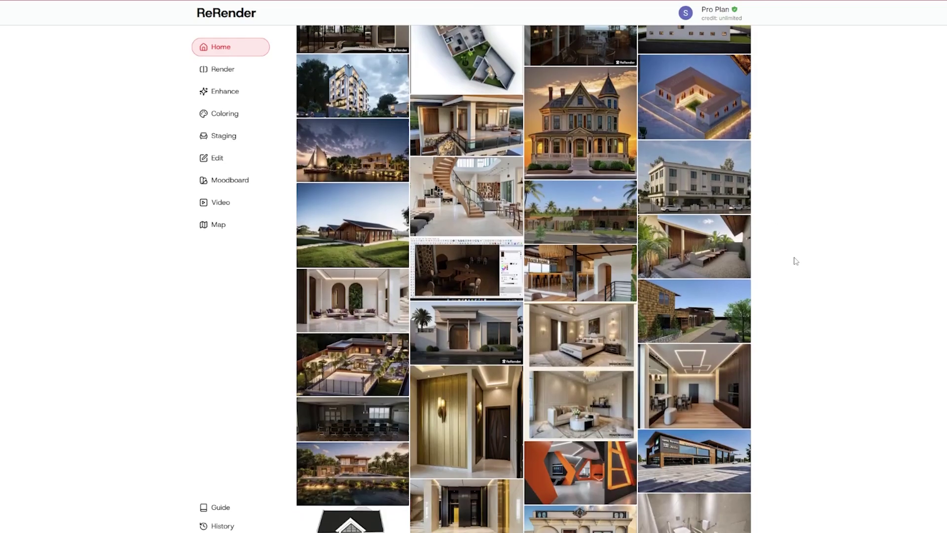
scroll(795, 261, down, 15)
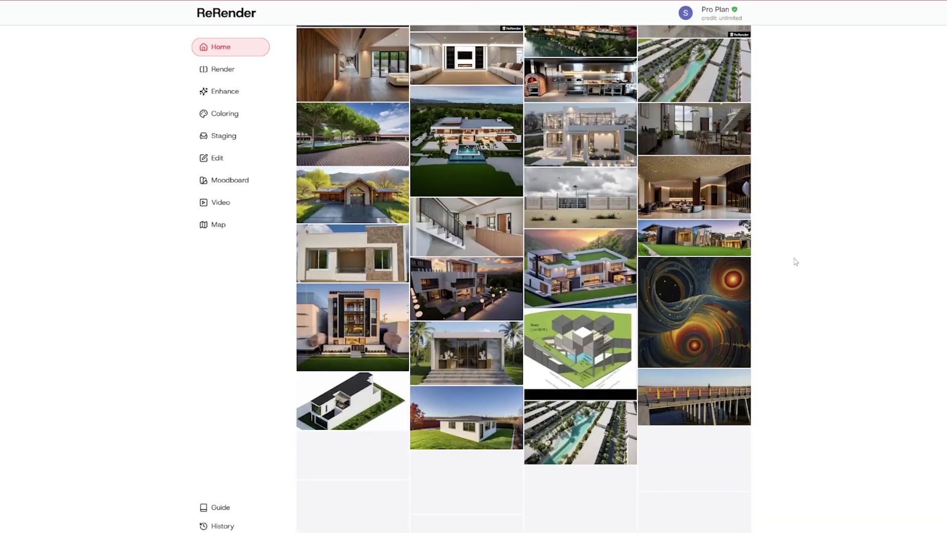
scroll(795, 261, down, 4)
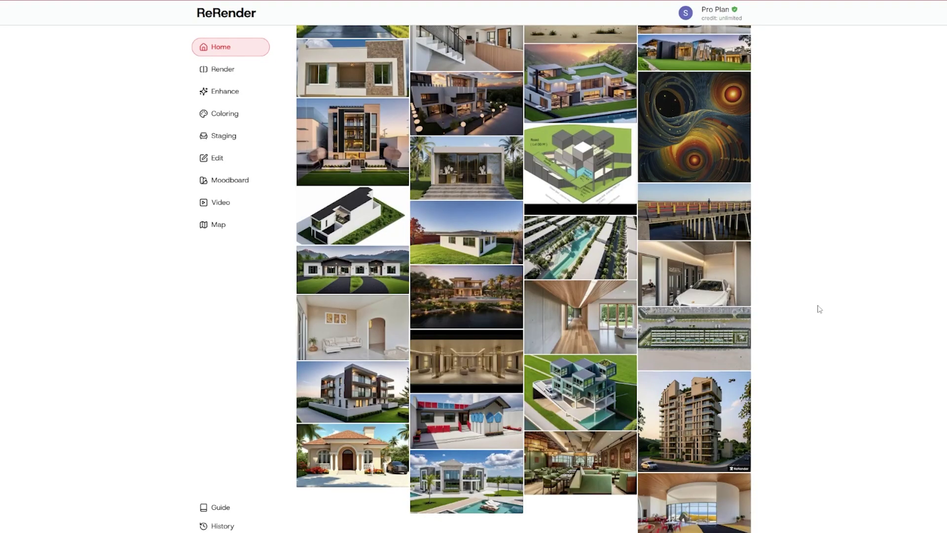
scroll(819, 308, up, 20)
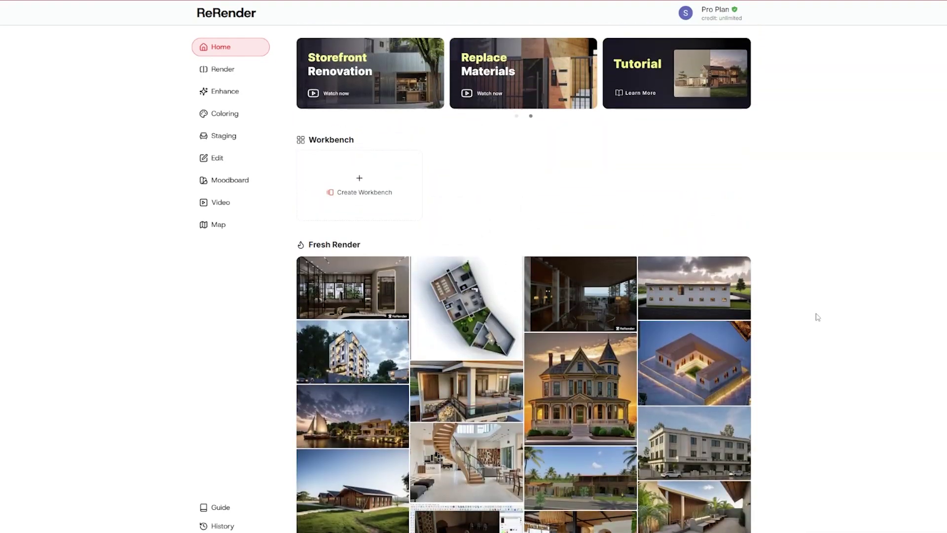
Browse the Fast Render, Enhance, Coloring, Virtual Staging and Edit tools in the sidebar.
click(216, 72)
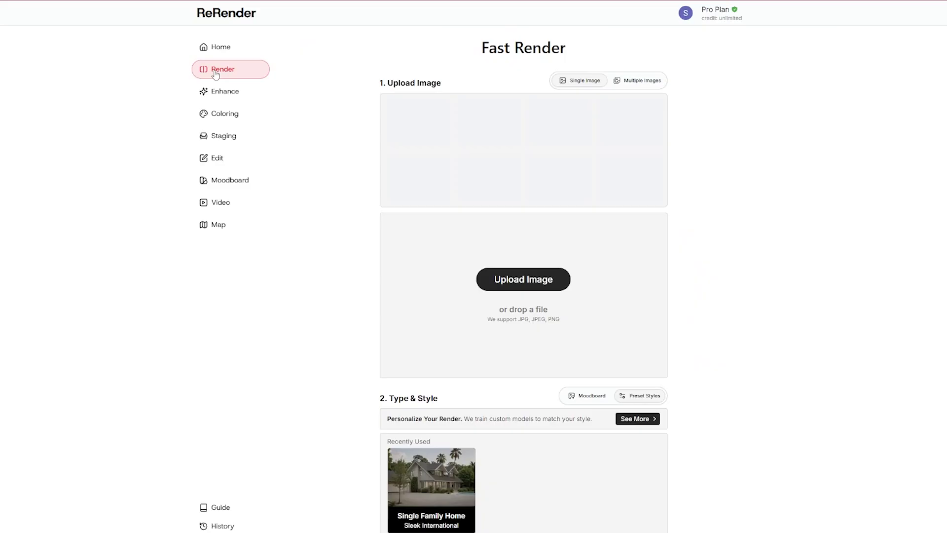
drag(483, 47, 567, 52)
click(620, 48)
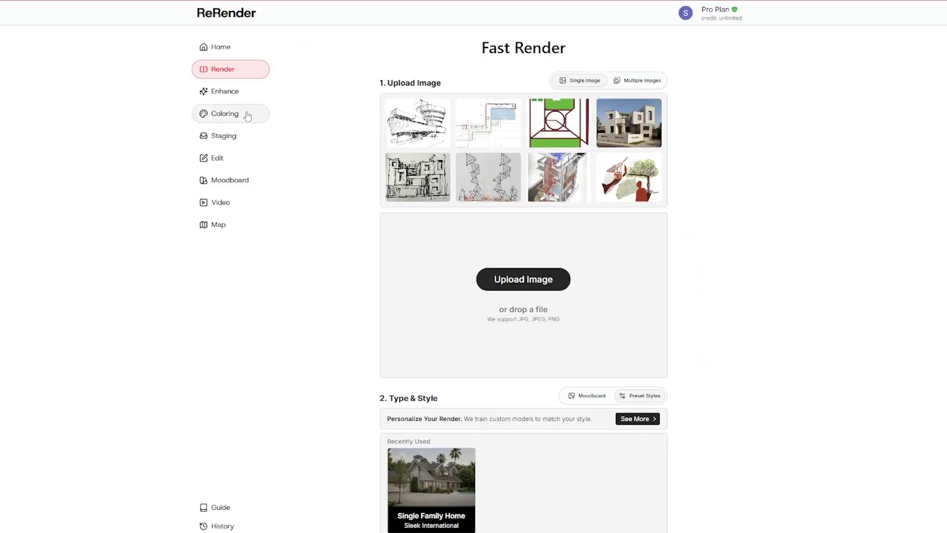
click(228, 97)
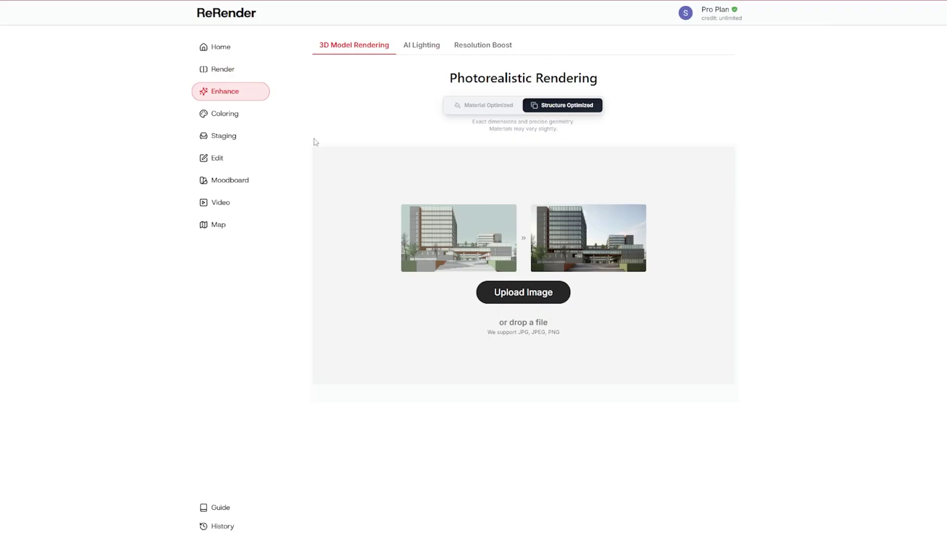
click(230, 122)
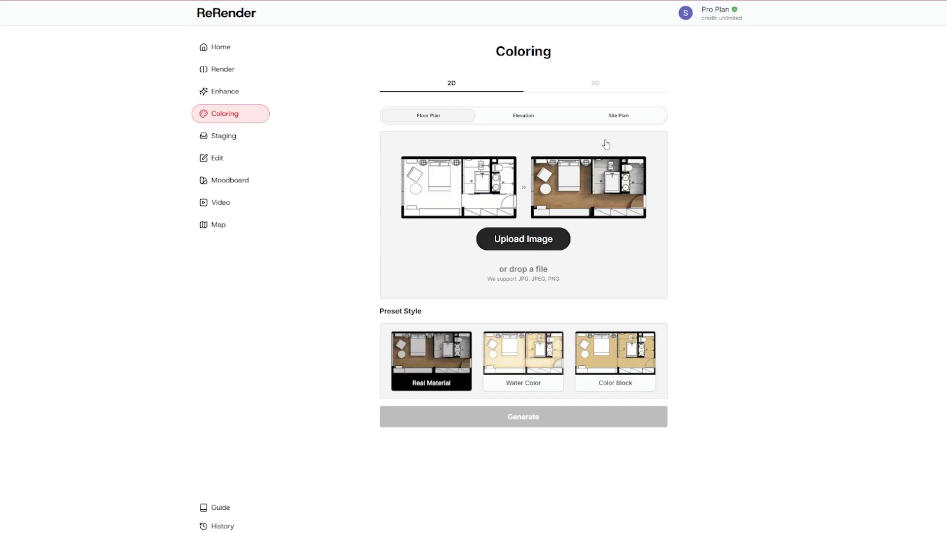
click(233, 141)
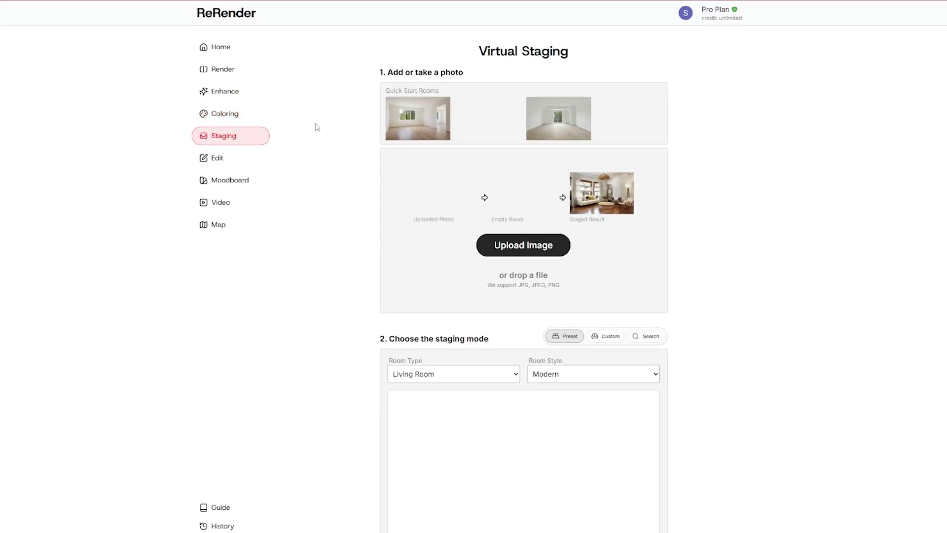
click(215, 158)
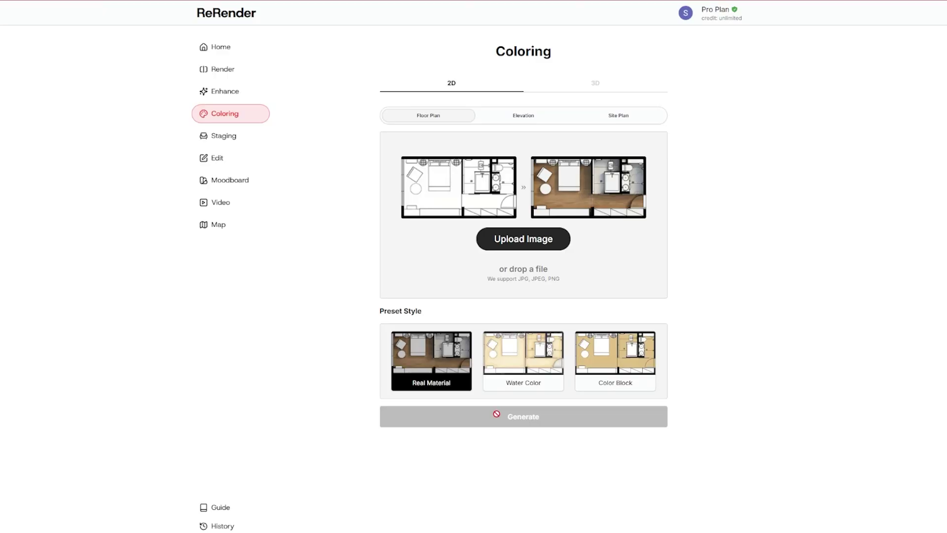
Switch Coloring to 3D exterior views and upload the Guggenheim pencil sketch file.
click(579, 90)
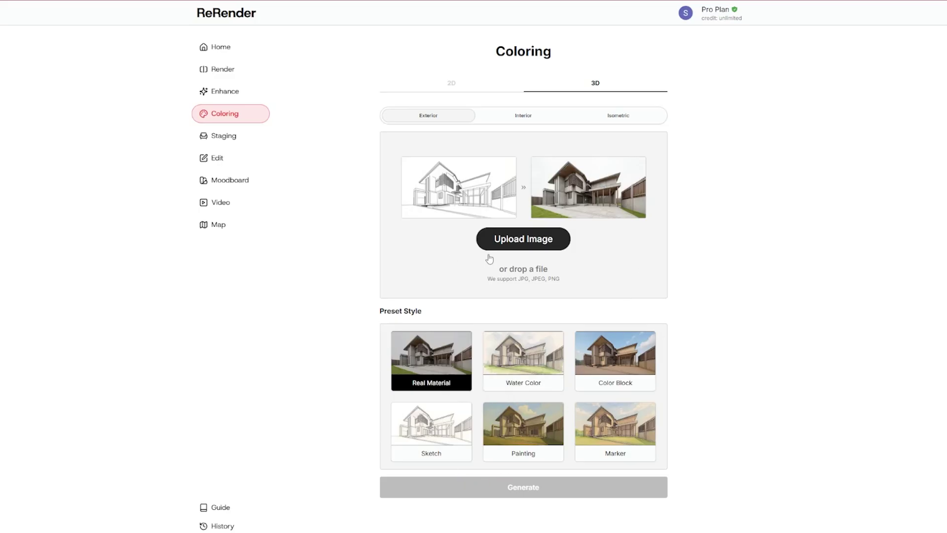
click(531, 241)
click(156, 178)
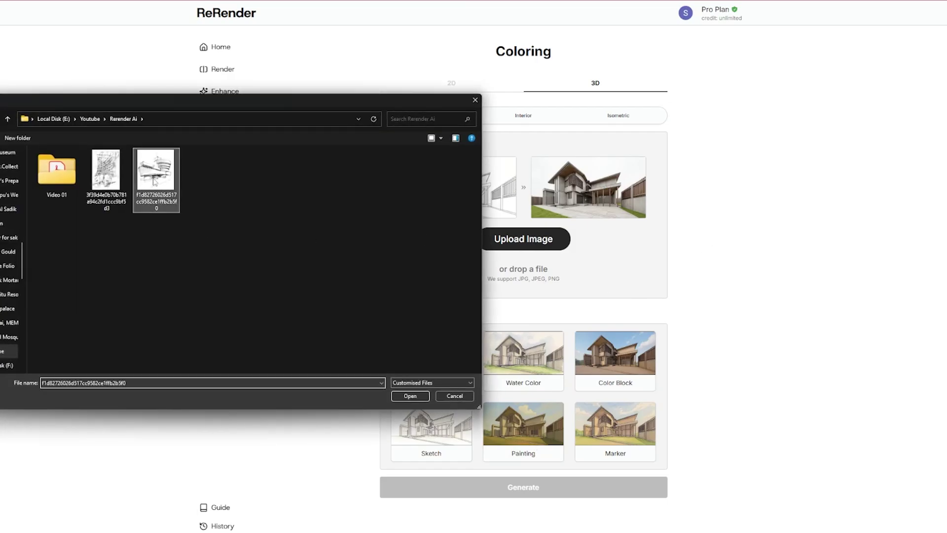
click(409, 397)
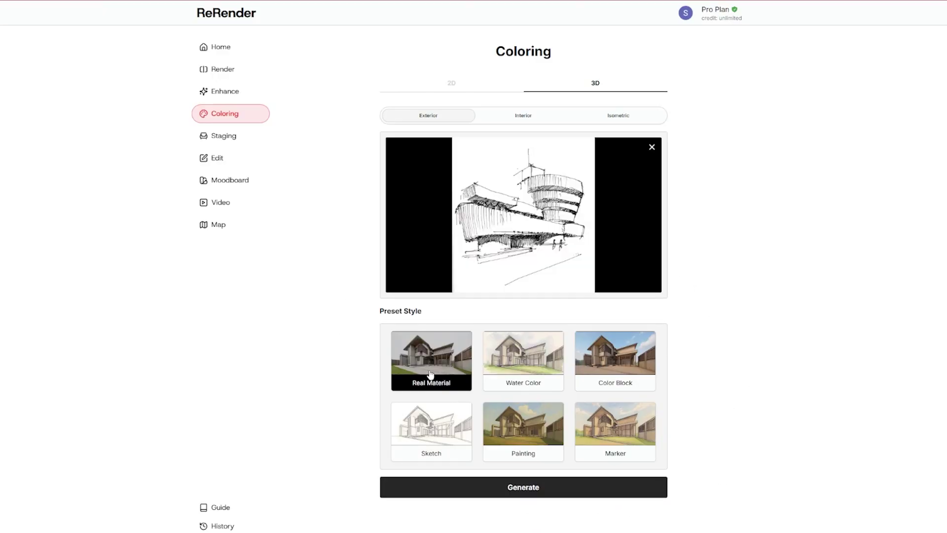
Generate a 1536×1696 Real Material grey concrete render of the Guggenheim sketch.
click(510, 487)
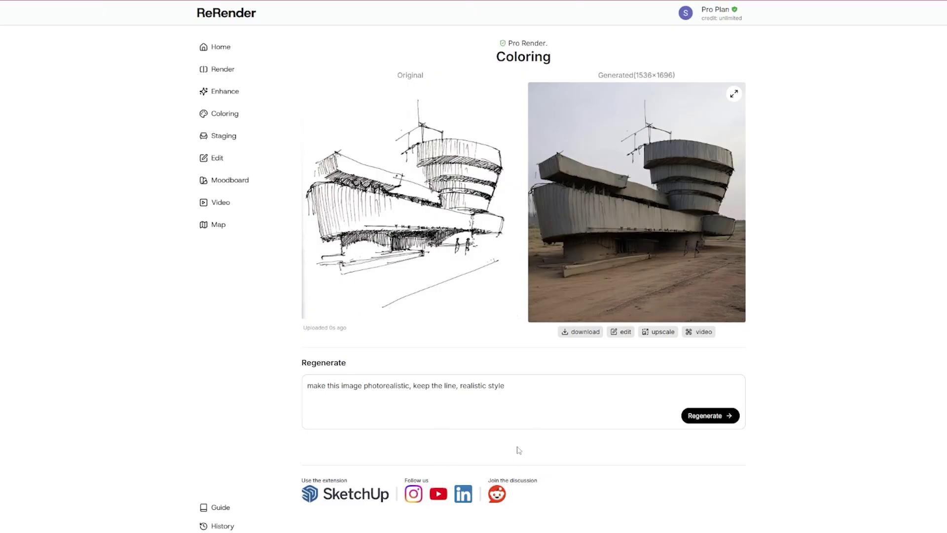
drag(308, 386, 508, 390)
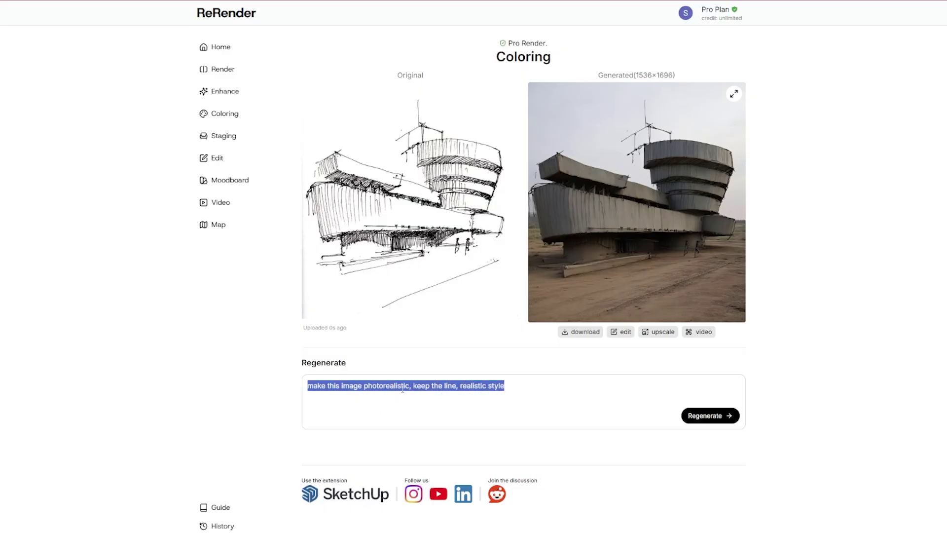
click(519, 388)
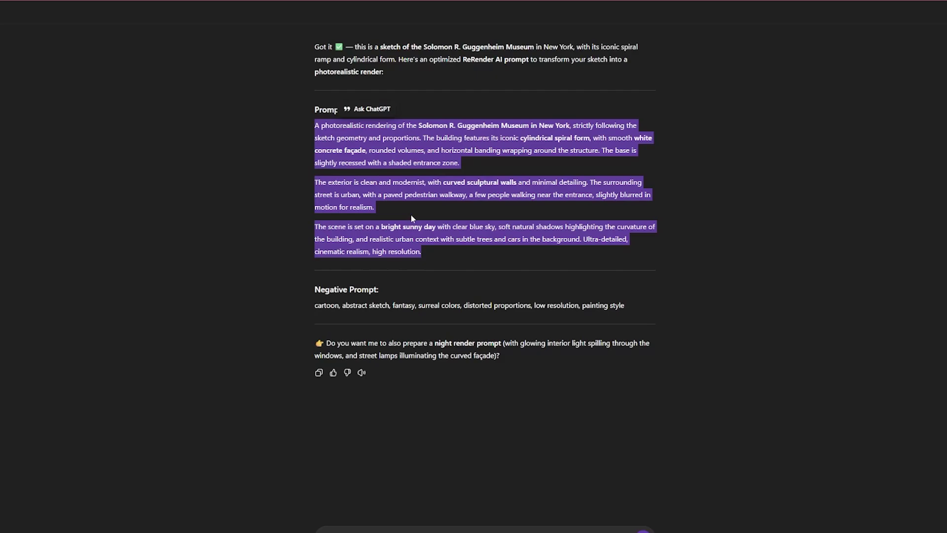
Select the three photorealistic Guggenheim prompt paragraphs in the ChatGPT reply to copy them.
scroll(502, 289, up, 7)
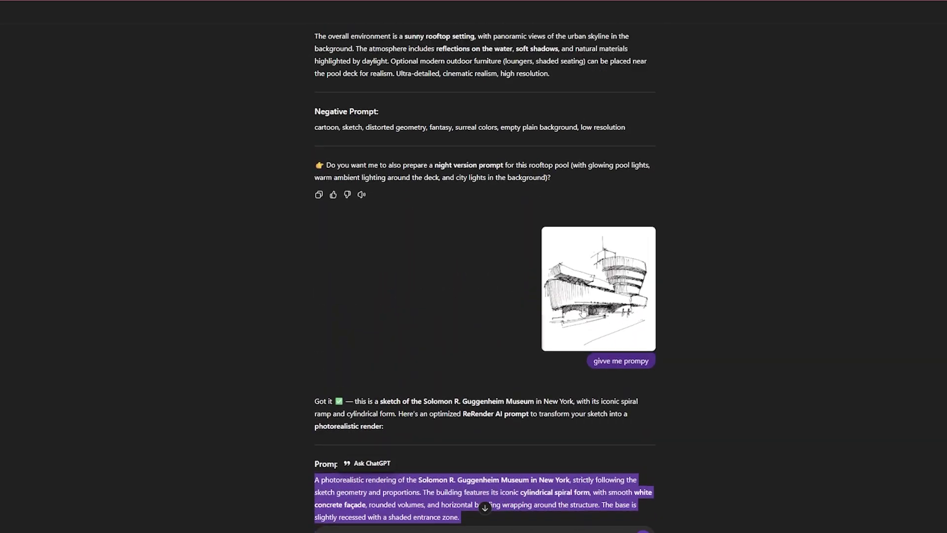
scroll(520, 282, down, 3)
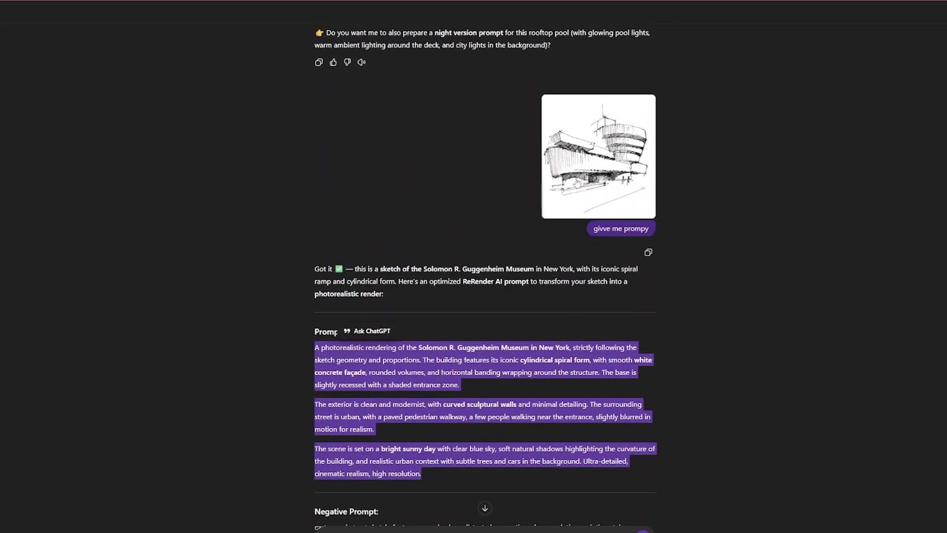
scroll(610, 159, down, 5)
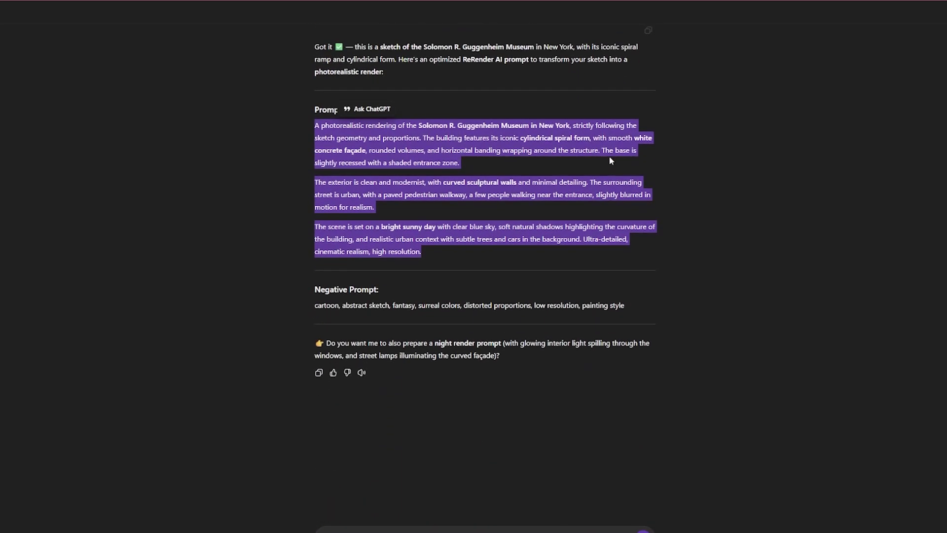
click(461, 178)
drag(316, 125, 433, 254)
key(ctrl+c)
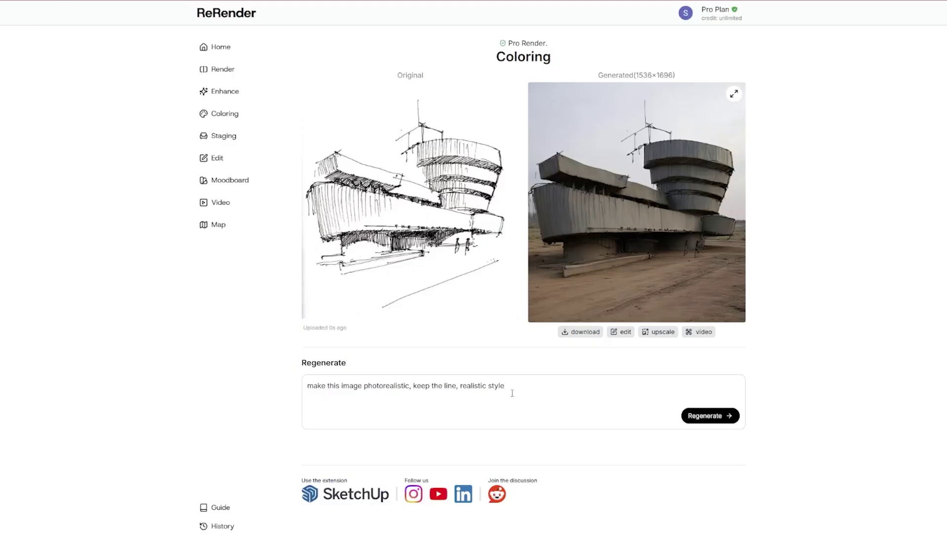
Replace the short regenerate prompt with the pasted detailed Guggenheim prompt and regenerate.
drag(515, 388, 262, 392)
key(ctrl+v)
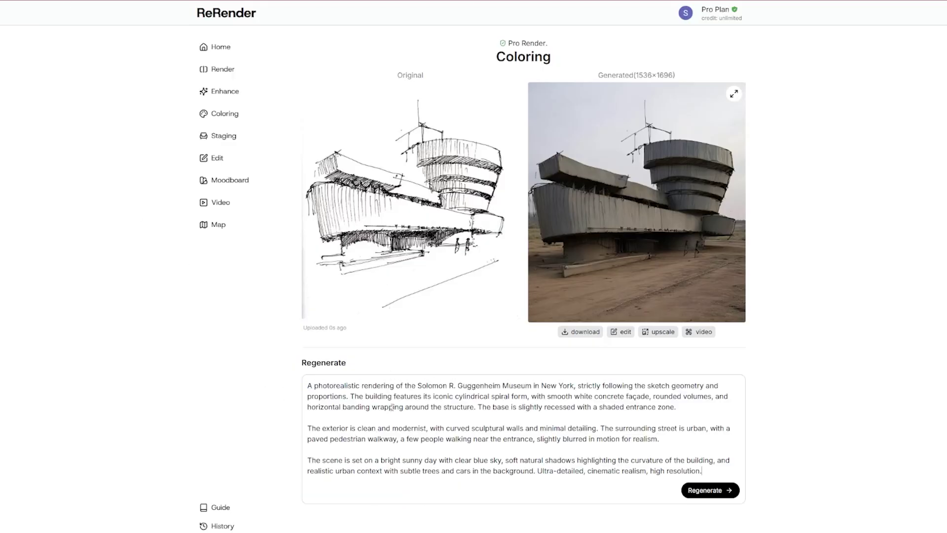
click(703, 491)
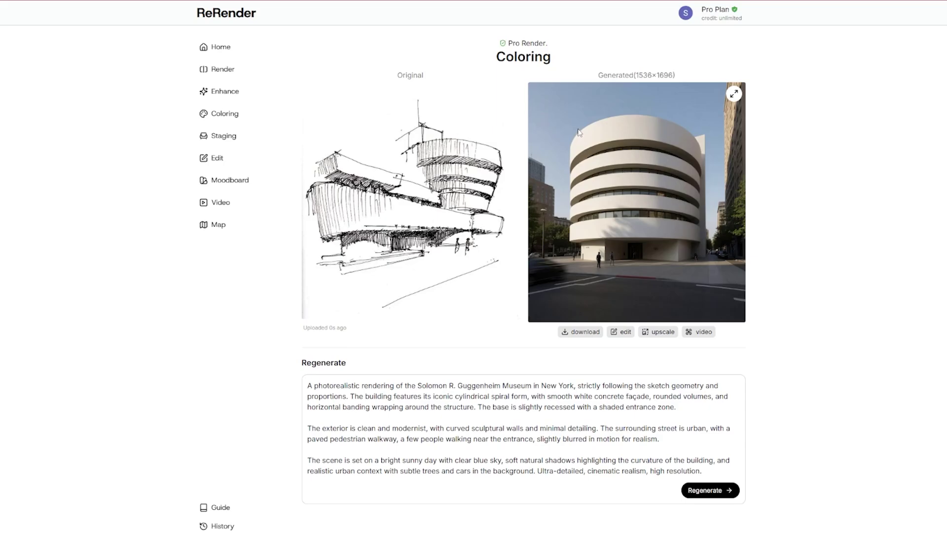
Regenerate again, then add 'and composition' after 'proportions' in the prompt and regenerate once more.
click(710, 489)
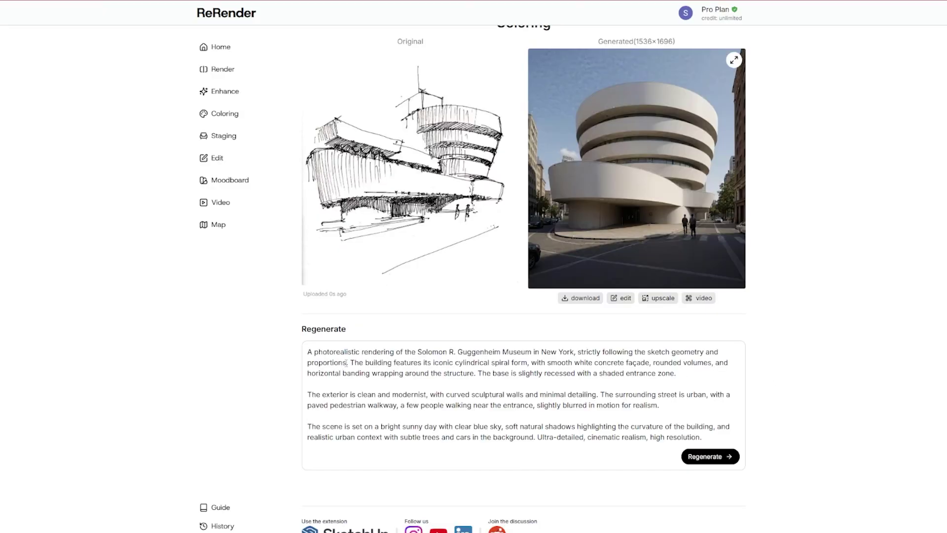
text(and c)
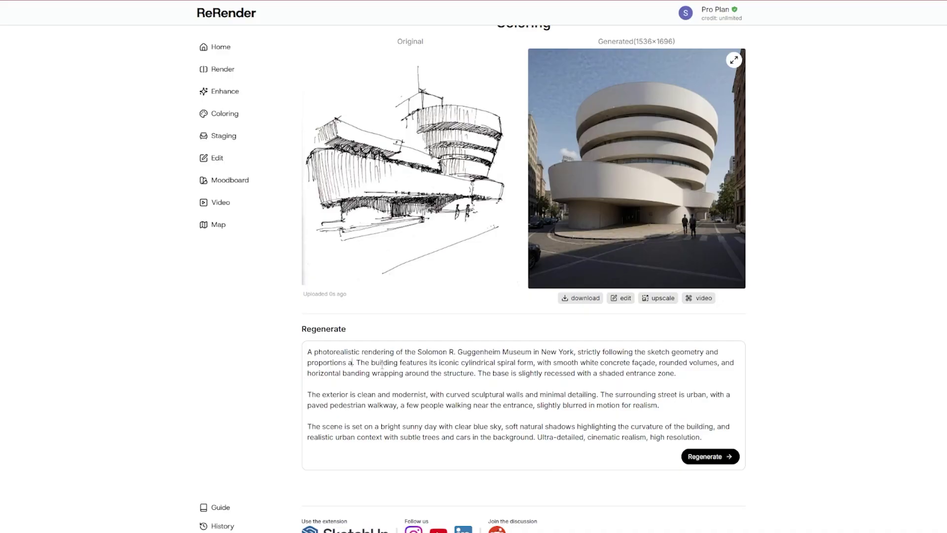
text(omposi)
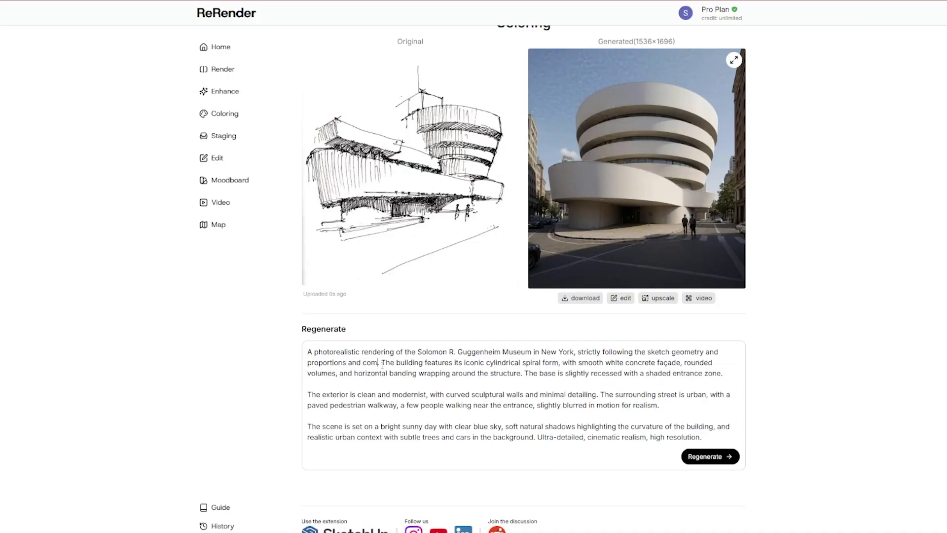
text(tion.)
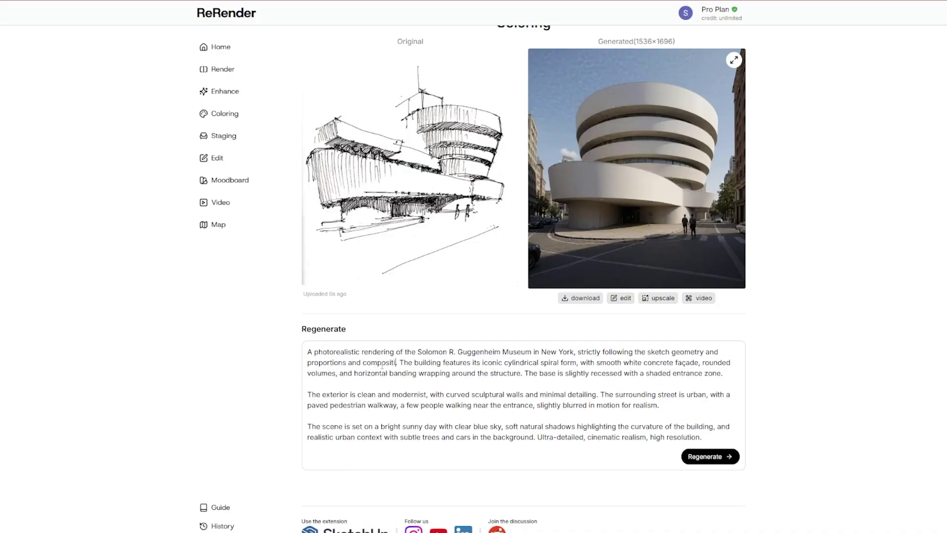
click(713, 457)
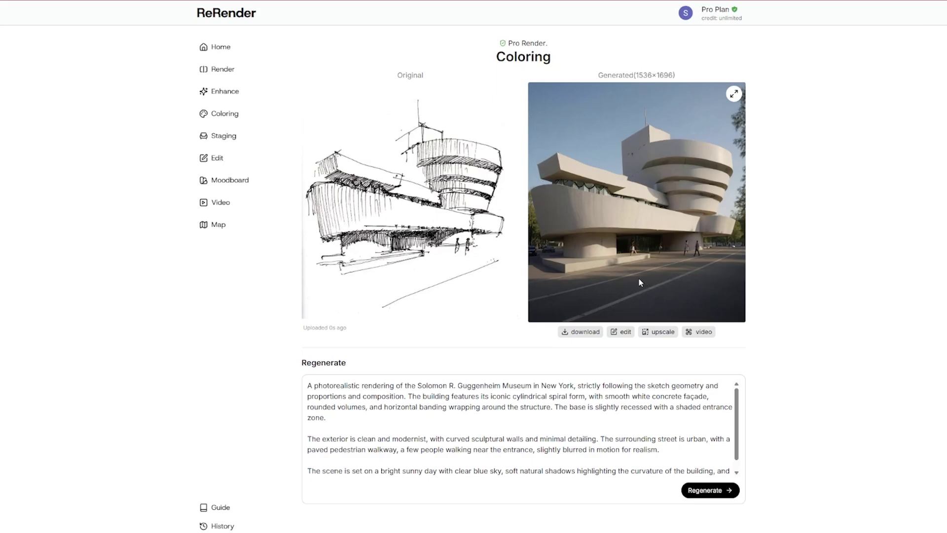
Regenerate one more version of the Guggenheim render with the current prompt.
click(706, 491)
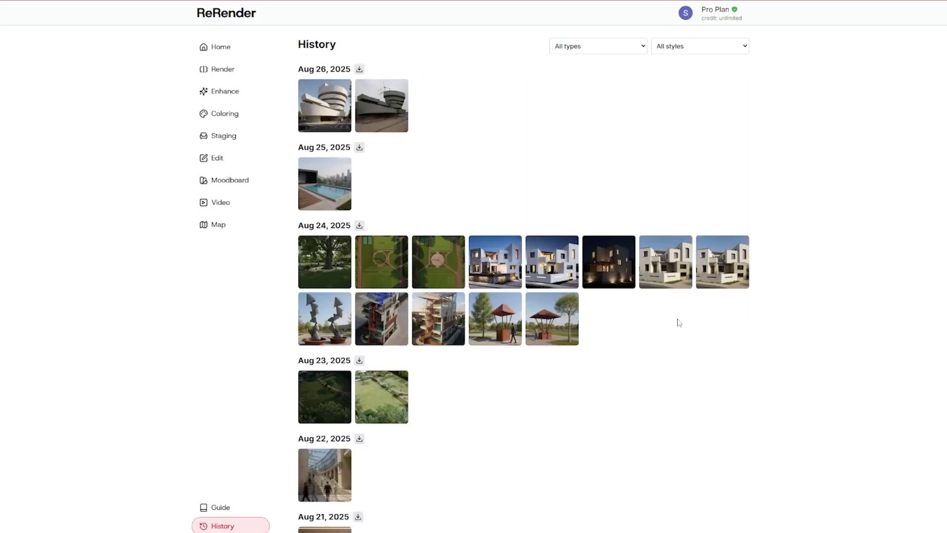
Open the Aug 24 cubic residence Coloring render from History and select its detailed prompt.
click(720, 268)
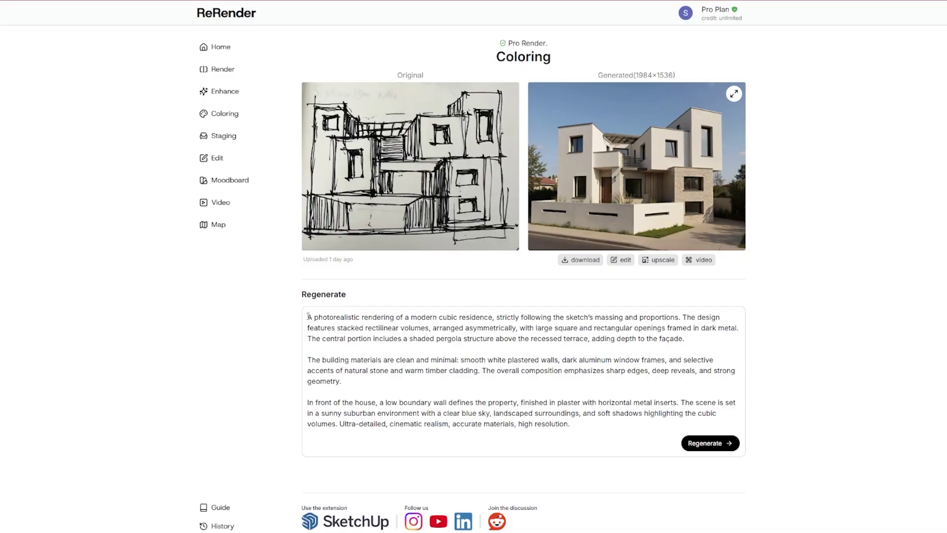
mouse_move(308, 316)
mouse_down()
mouse_move(634, 340)
mouse_move(656, 392)
mouse_move(612, 425)
mouse_move(311, 397)
mouse_move(317, 325)
mouse_move(302, 314)
mouse_up()
click(373, 362)
drag(571, 425, 309, 318)
From History, open the Aug 22 stairway render and select its full prompt.
click(222, 526)
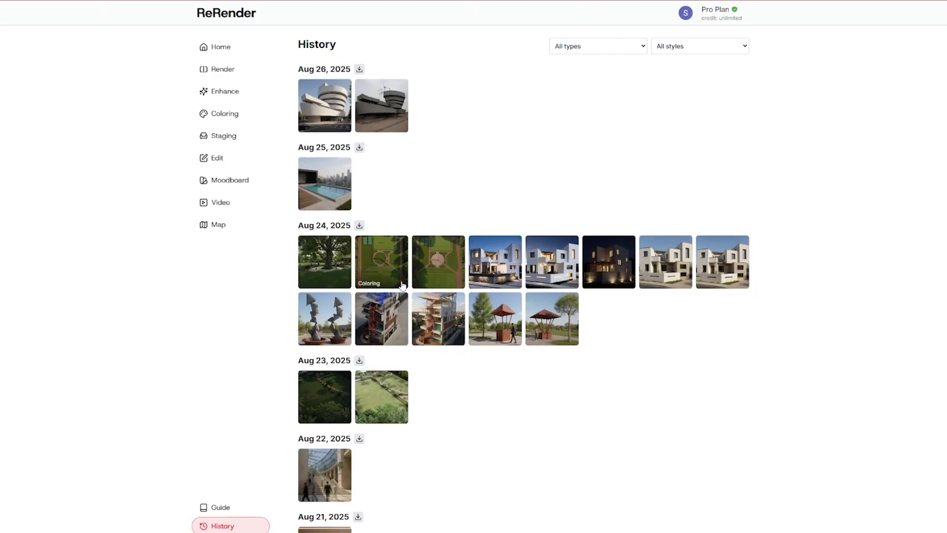
scroll(492, 416, down, 1)
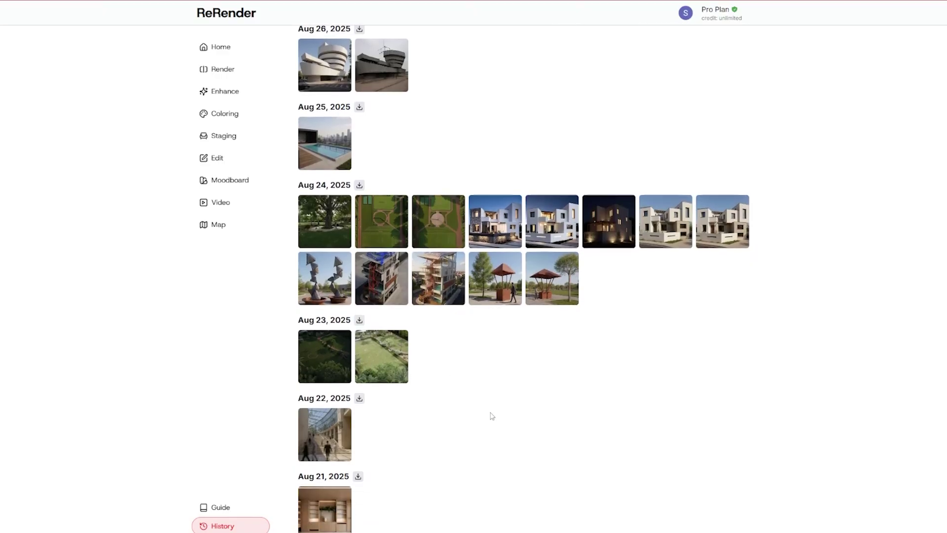
click(327, 434)
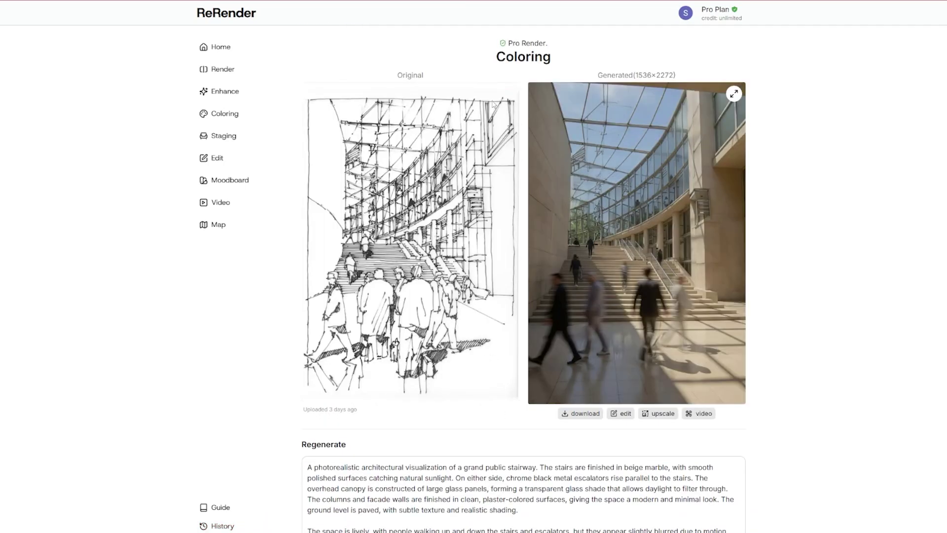
scroll(397, 190, down, 1)
scroll(399, 198, down, 1)
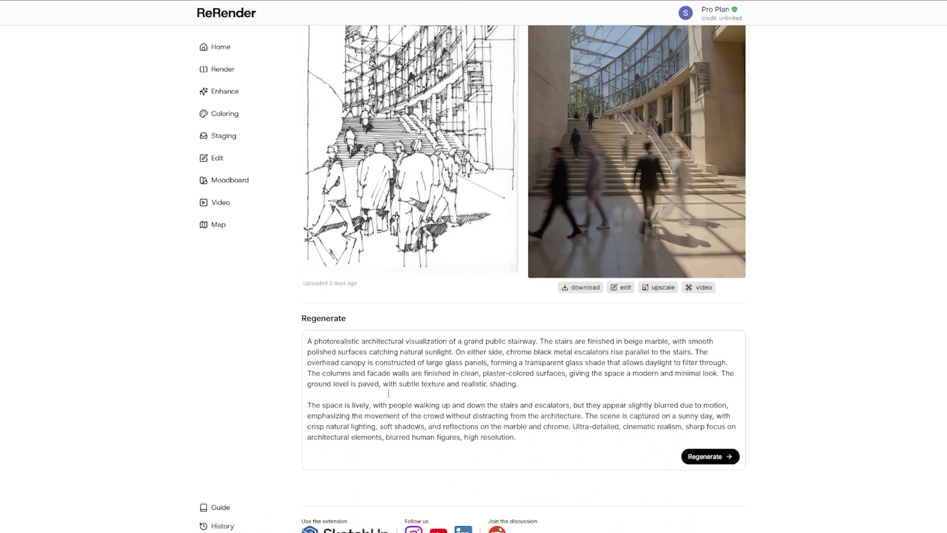
scroll(476, 380, up, 1)
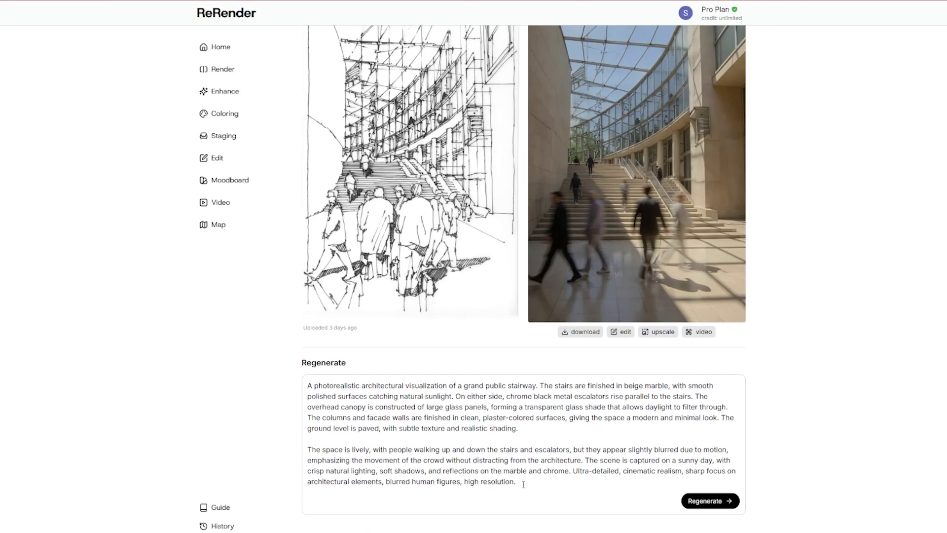
drag(523, 484, 309, 381)
click(451, 407)
scroll(611, 249, up, 2)
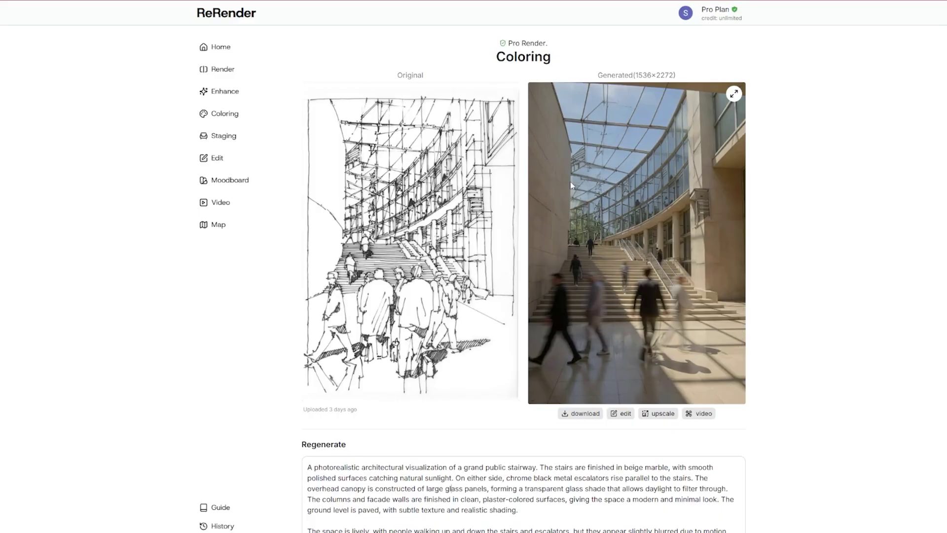
Enlarge the stairway render and slide the before/after comparison to show mostly the render, then exit.
click(733, 94)
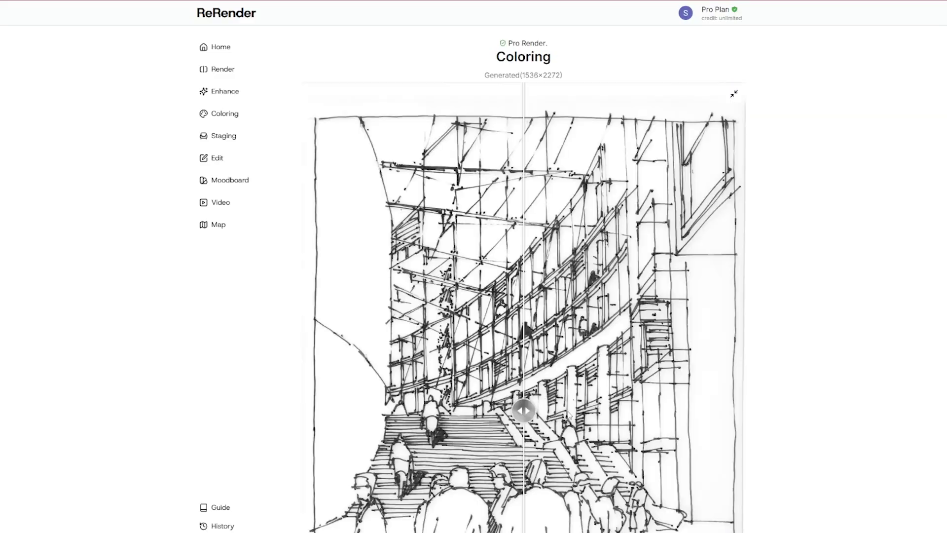
scroll(562, 257, down, 3)
scroll(552, 286, up, 4)
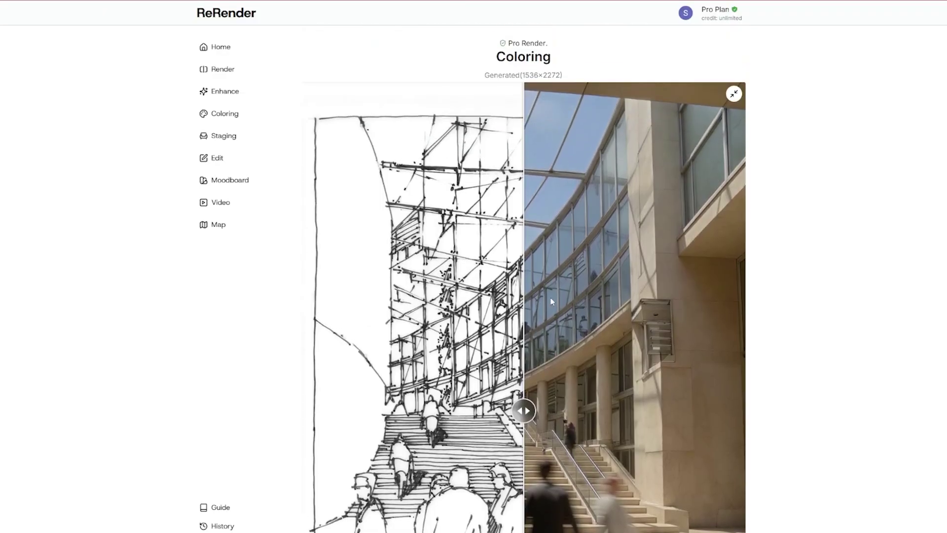
scroll(550, 297, down, 3)
drag(523, 323, 271, 379)
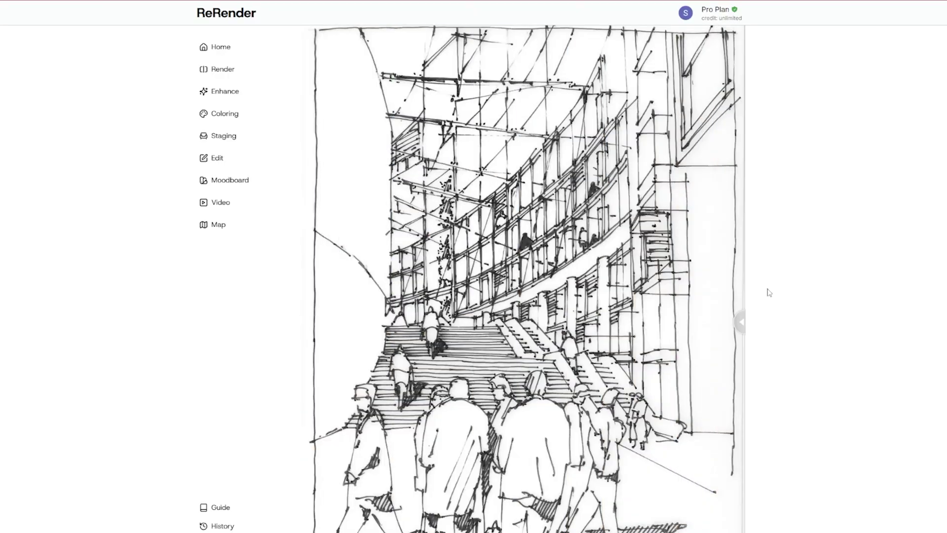
click(204, 121)
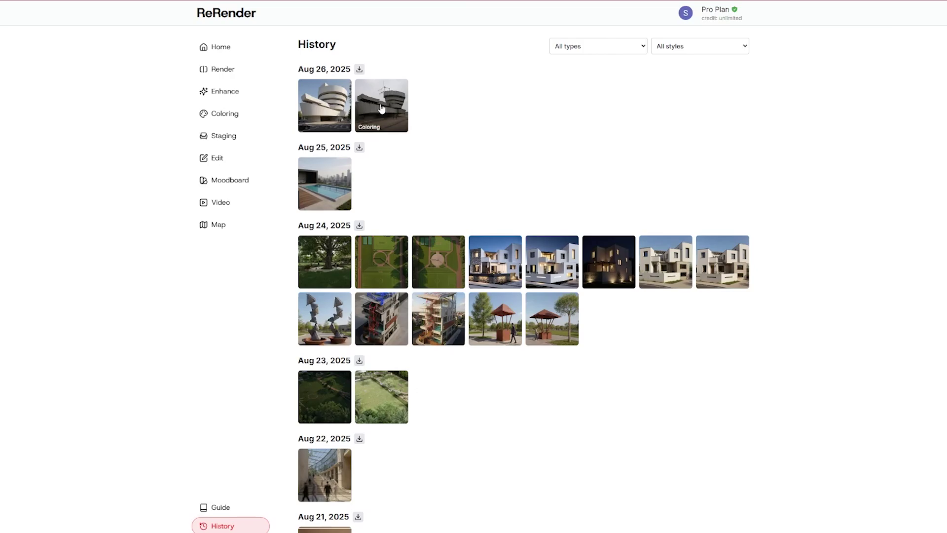
Inspect the grey first Guggenheim attempt's short prompt, then open the white refined Guggenheim render.
click(384, 102)
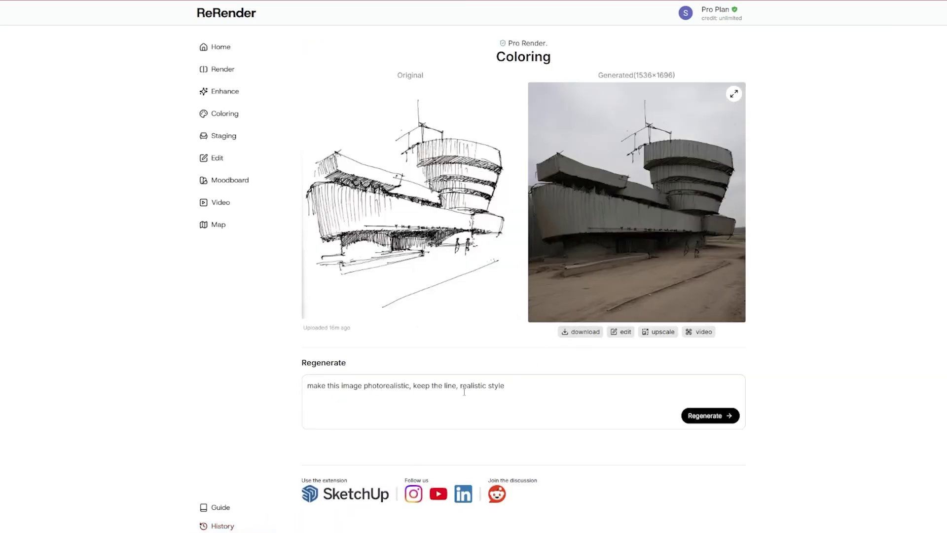
drag(515, 386, 306, 387)
click(448, 418)
drag(510, 387, 305, 386)
click(451, 413)
click(222, 526)
click(322, 105)
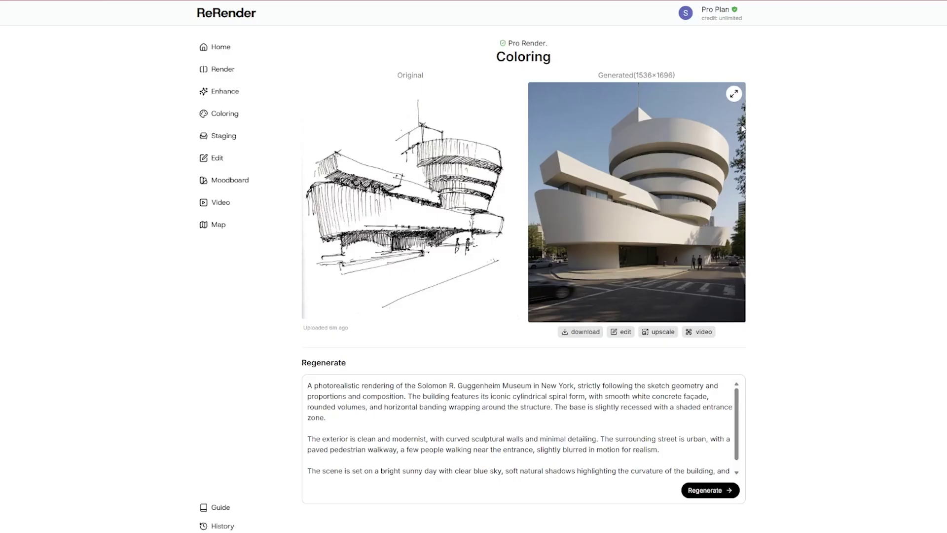
Enlarge the refined Guggenheim render and slide the comparison between render and sketch both ways.
click(733, 94)
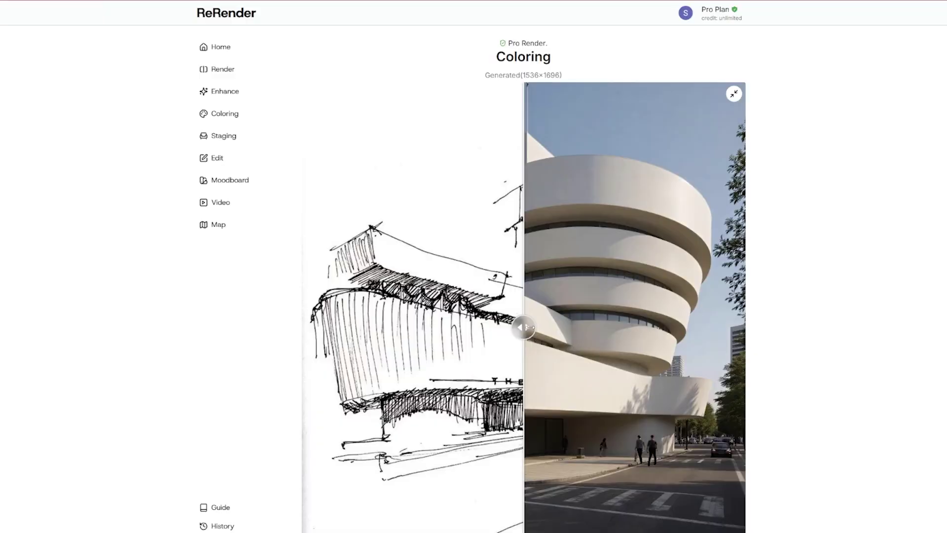
drag(522, 321, 286, 355)
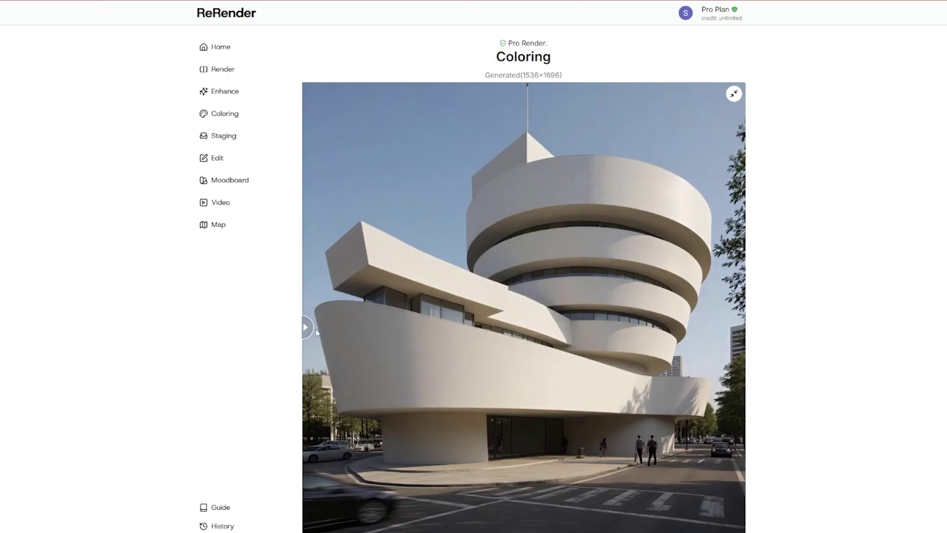
mouse_move(316, 332)
mouse_down()
mouse_move(546, 336)
mouse_move(524, 339)
mouse_up()
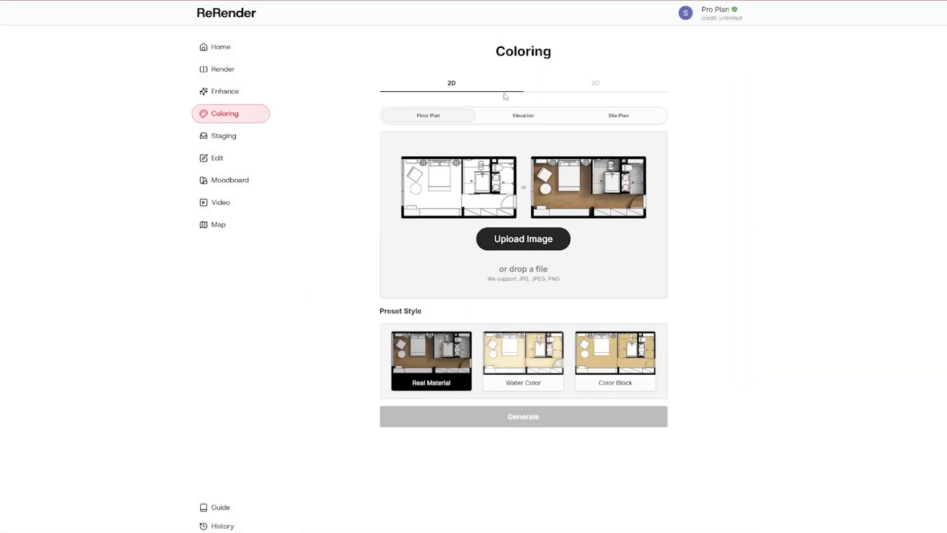
Toggle the Coloring tool between 3D and 2D options, then scroll through older History dates.
click(596, 84)
click(464, 88)
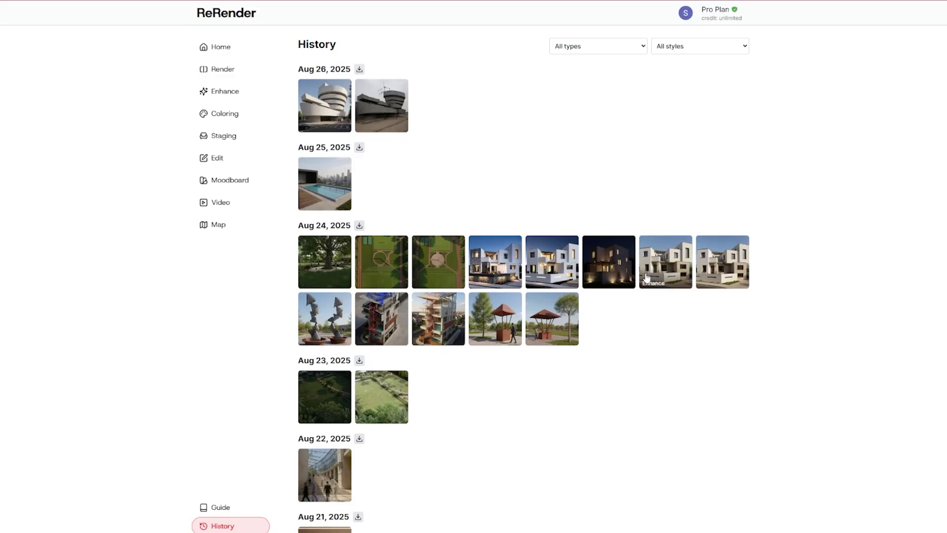
scroll(586, 381, down, 5)
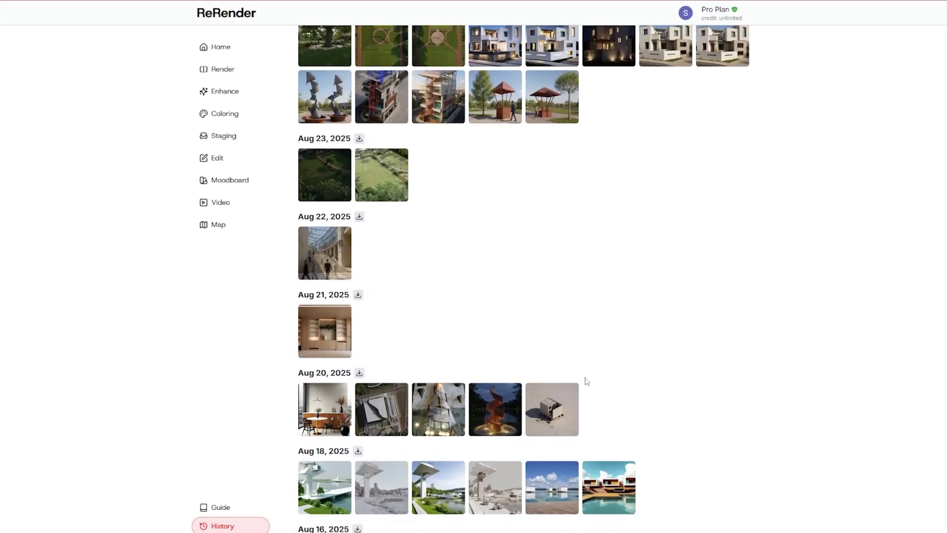
scroll(675, 355, down, 6)
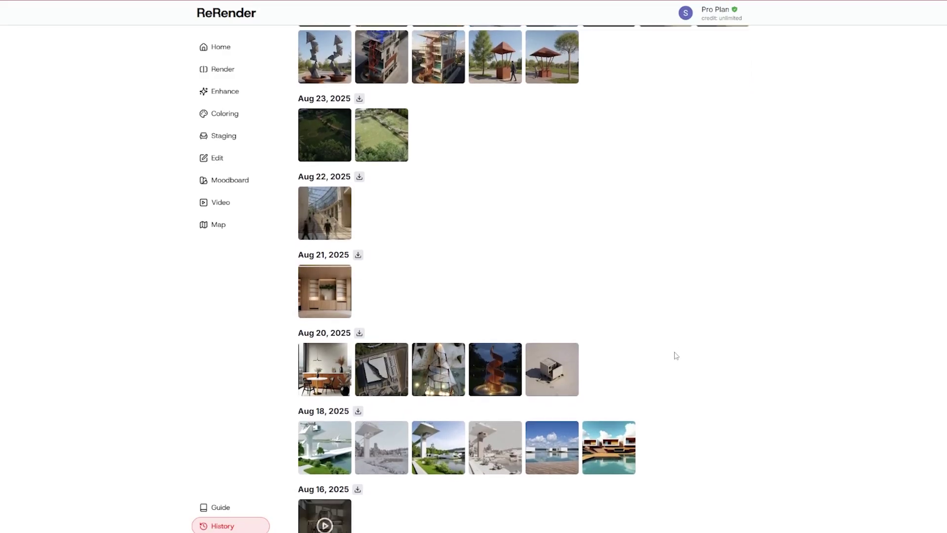
scroll(675, 355, down, 5)
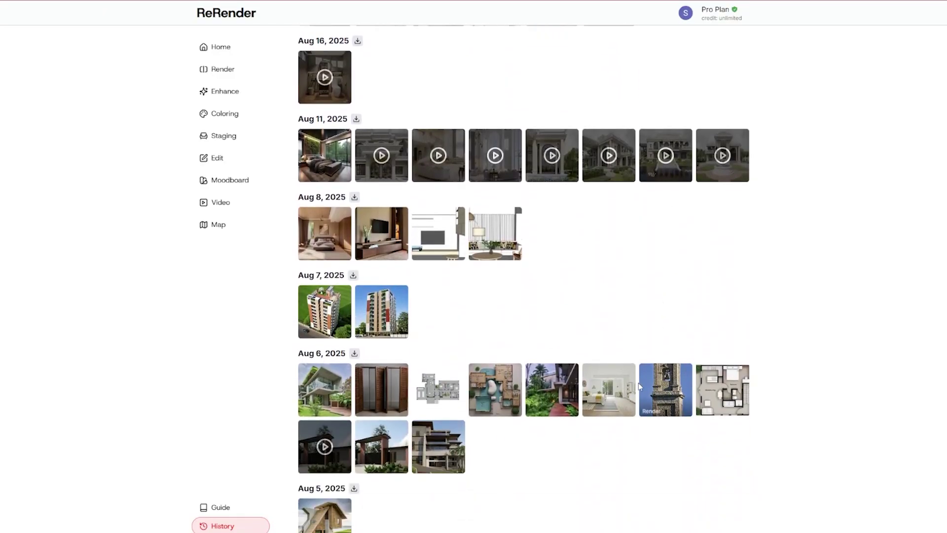
scroll(600, 434, up, 16)
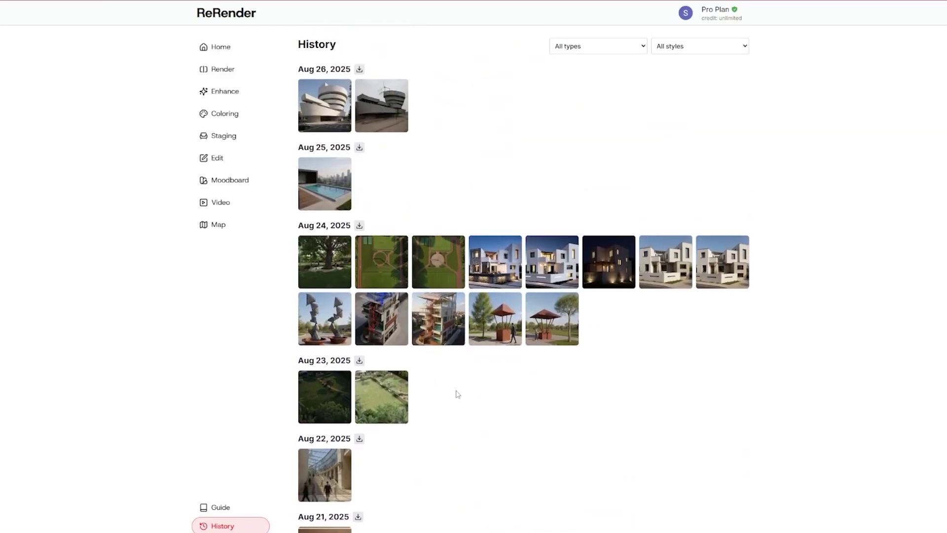
Open the second Aug 24 entry showing the green site plan and its masterplan render.
click(383, 267)
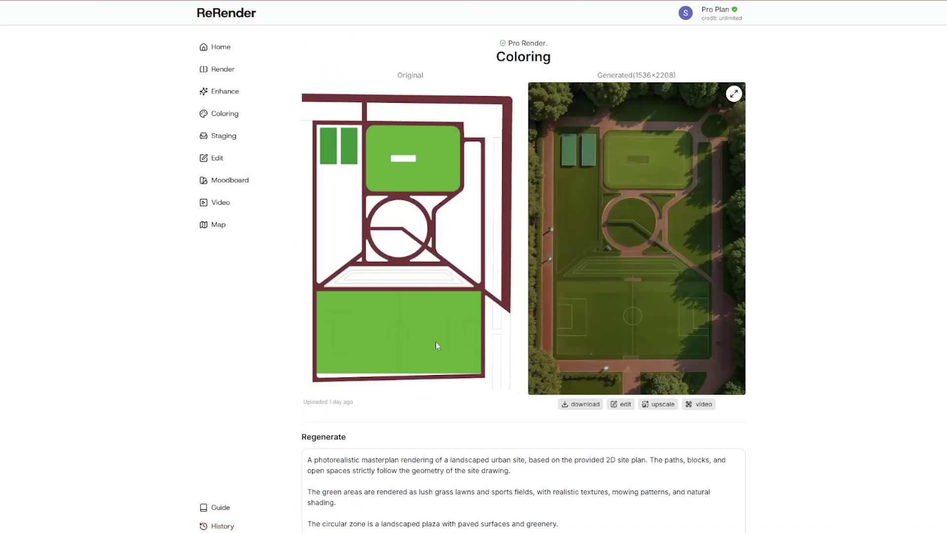